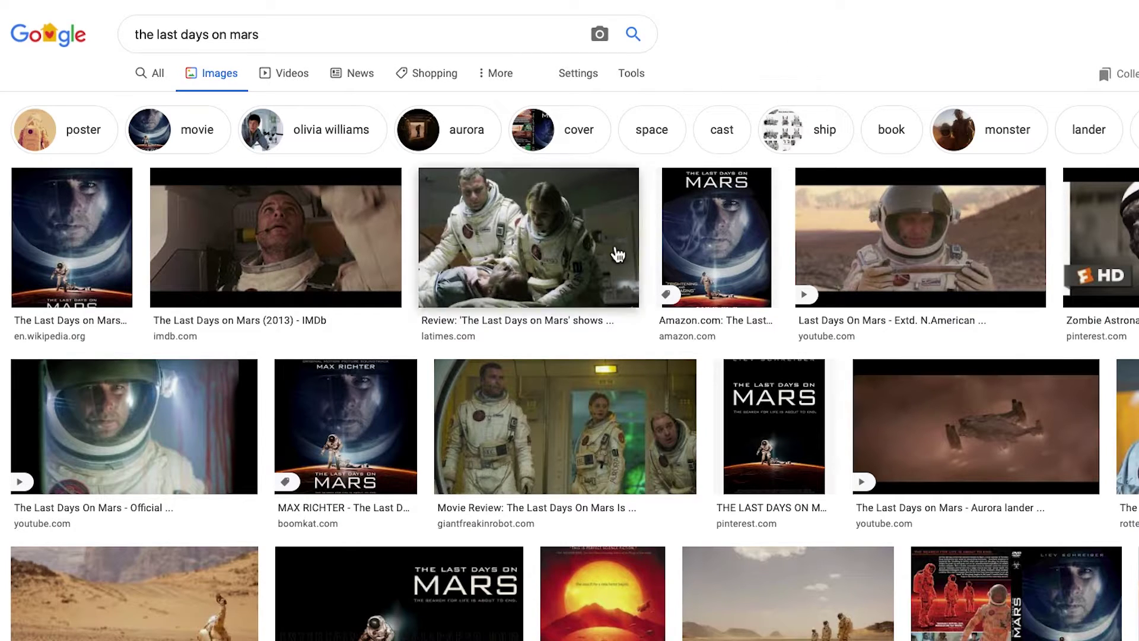
Browse the image results for the film The Last Days on Mars to find rover references.
scroll(617, 254, down, 2)
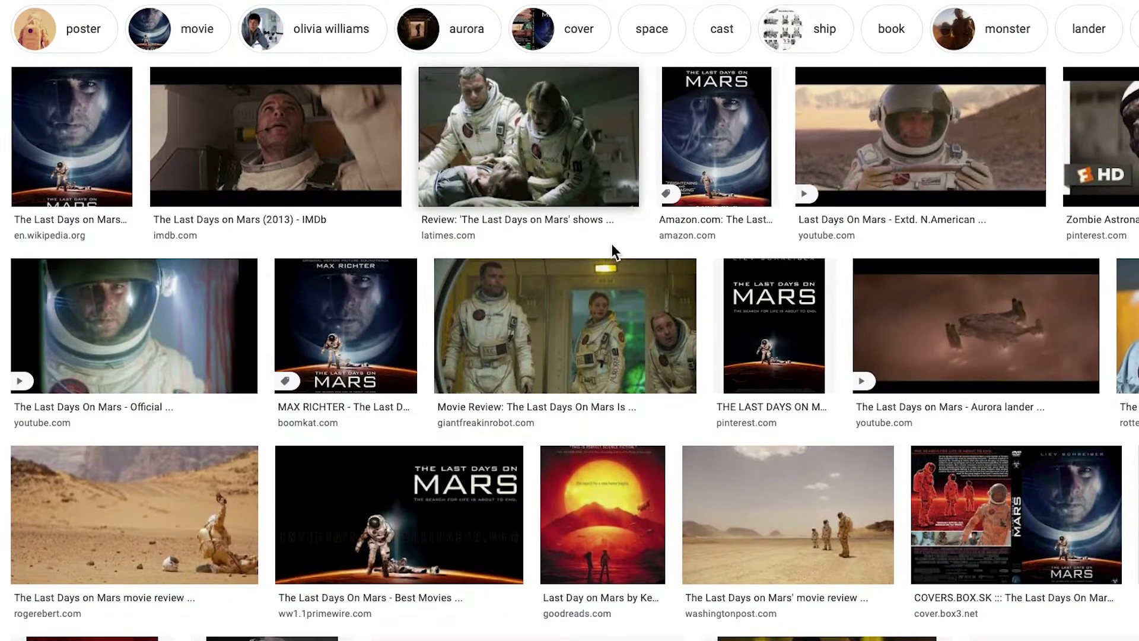
scroll(611, 243, up, 2)
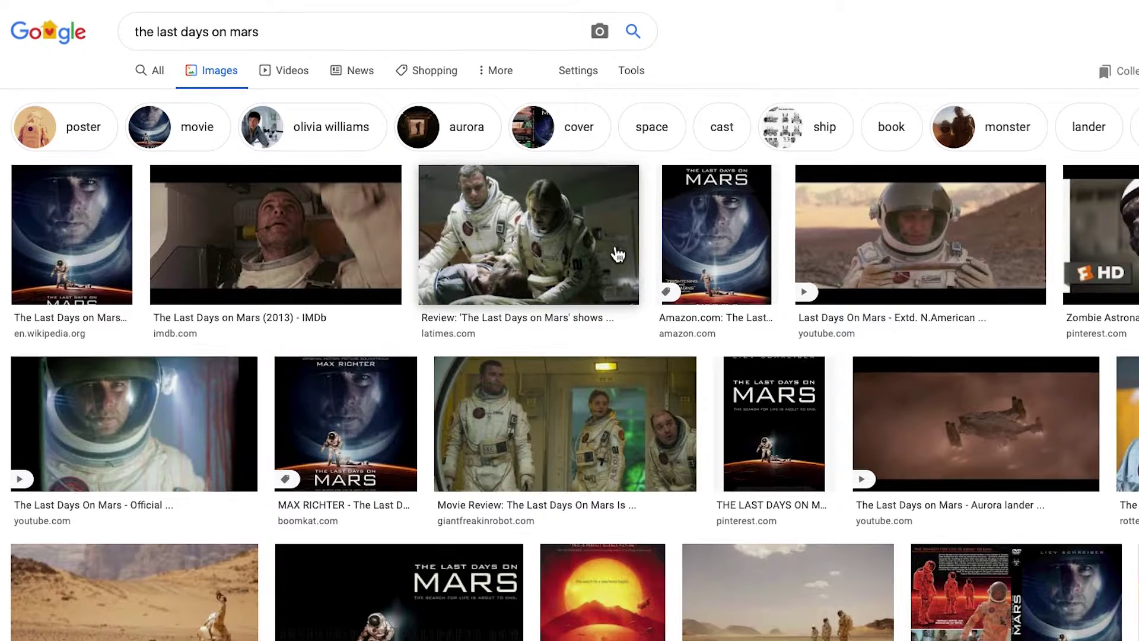
scroll(617, 253, down, 2)
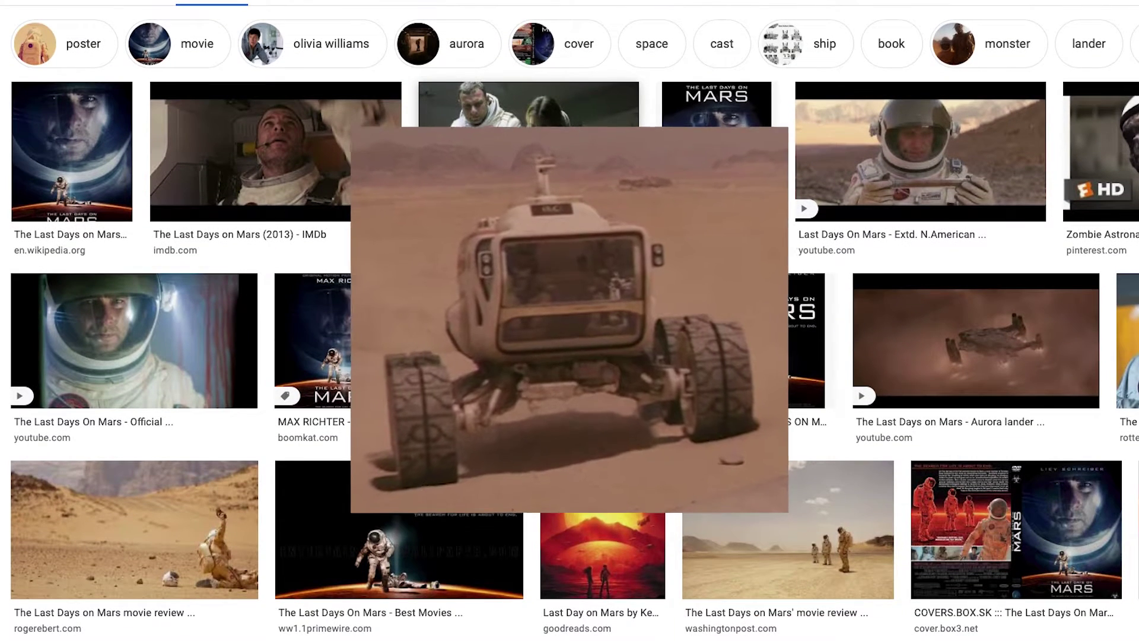
scroll(570, 320, down, 2)
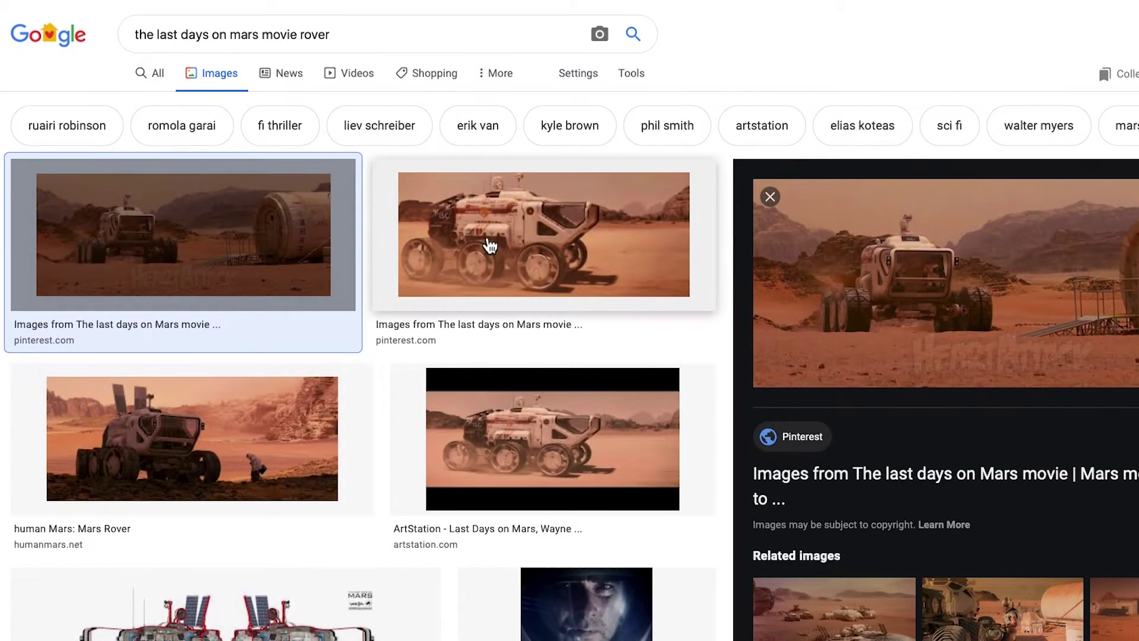
View the reference images of the Mars rover, including its side views, cutaway drawing and related concept art.
click(490, 245)
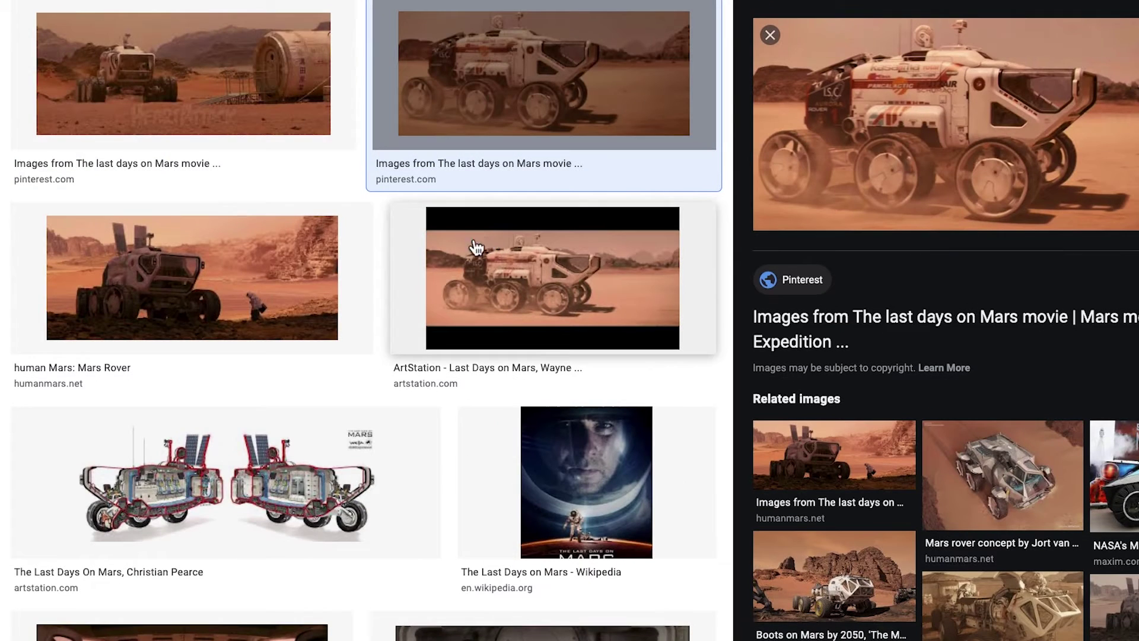
click(233, 304)
click(503, 287)
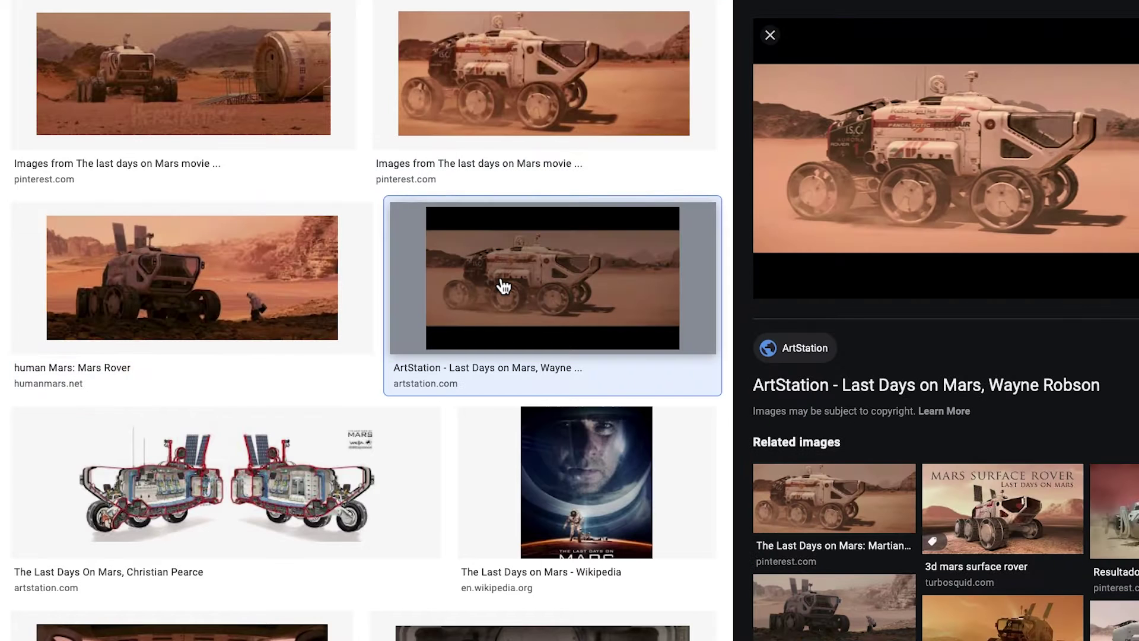
click(261, 495)
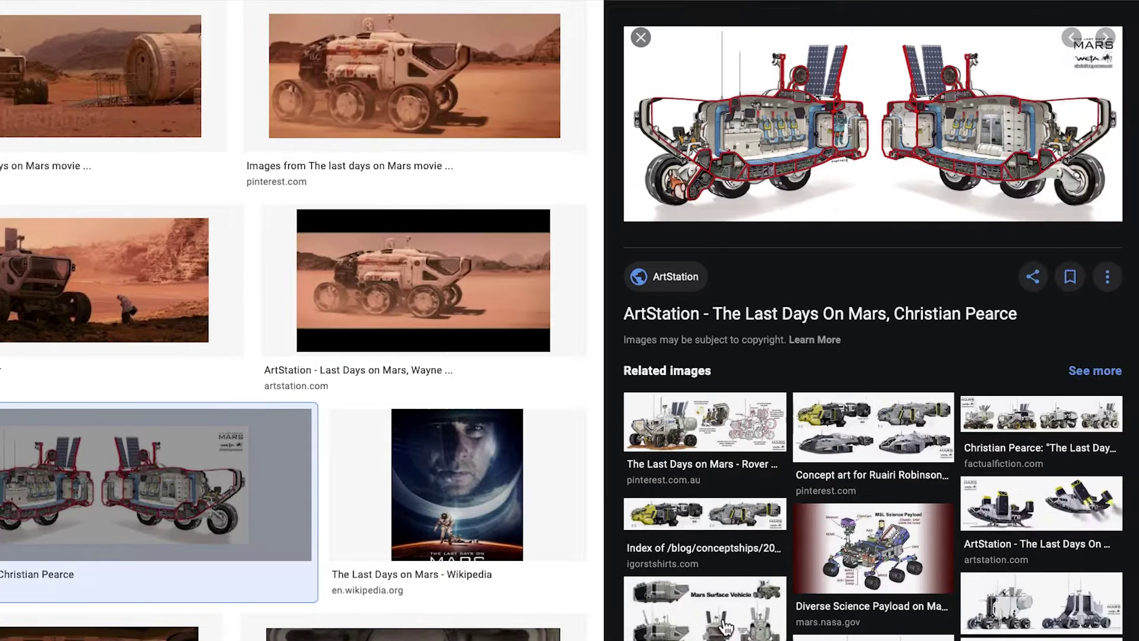
click(854, 622)
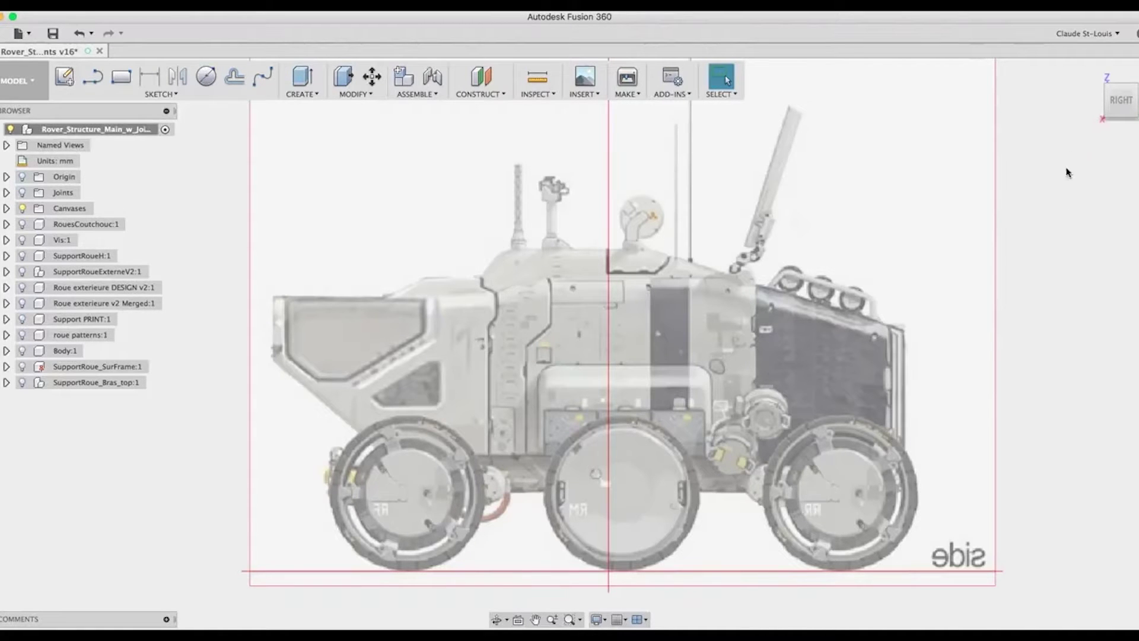
In Fusion 360, hide the Front canvas and show the Back canvas from the front view.
click(1096, 99)
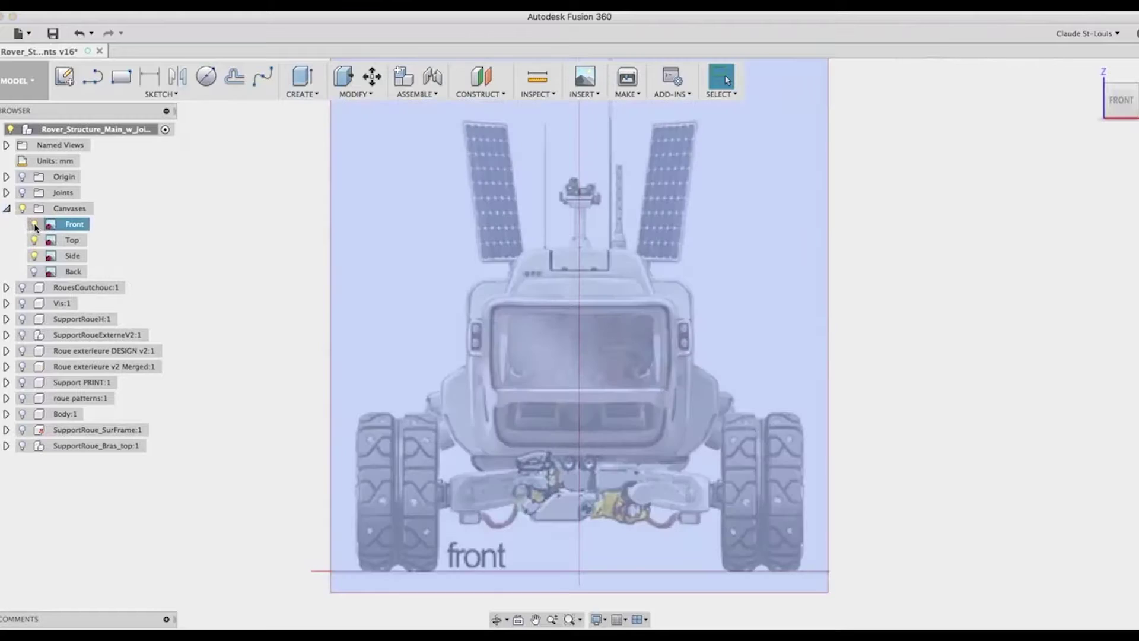
click(34, 224)
click(34, 271)
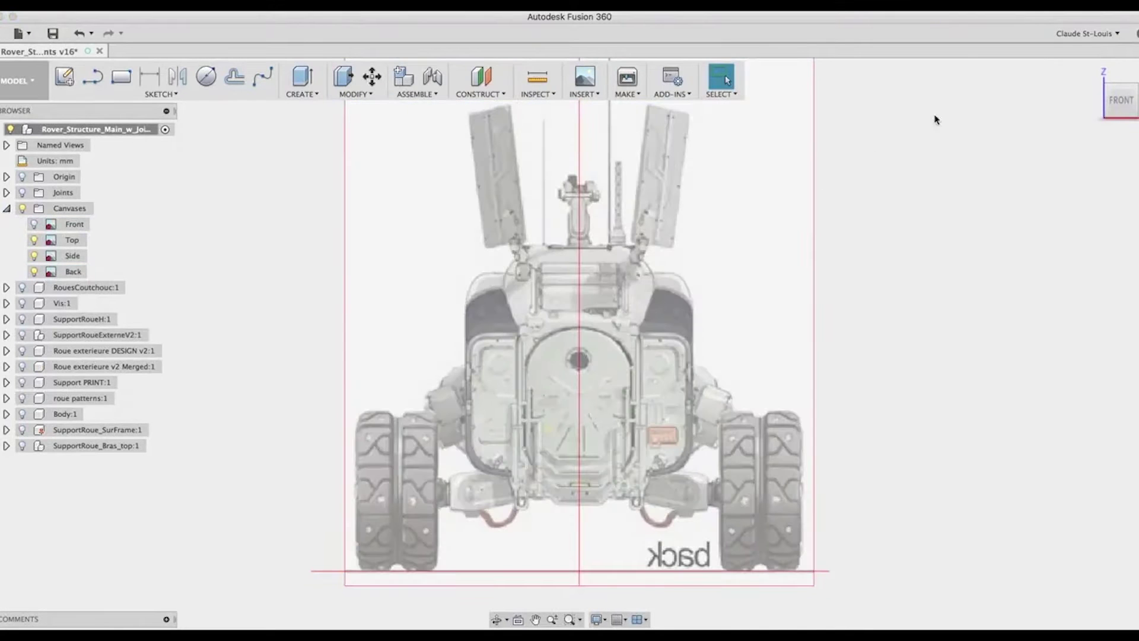
Show the Body component over the side reference canvas and check how it fits in 3D.
click(1122, 79)
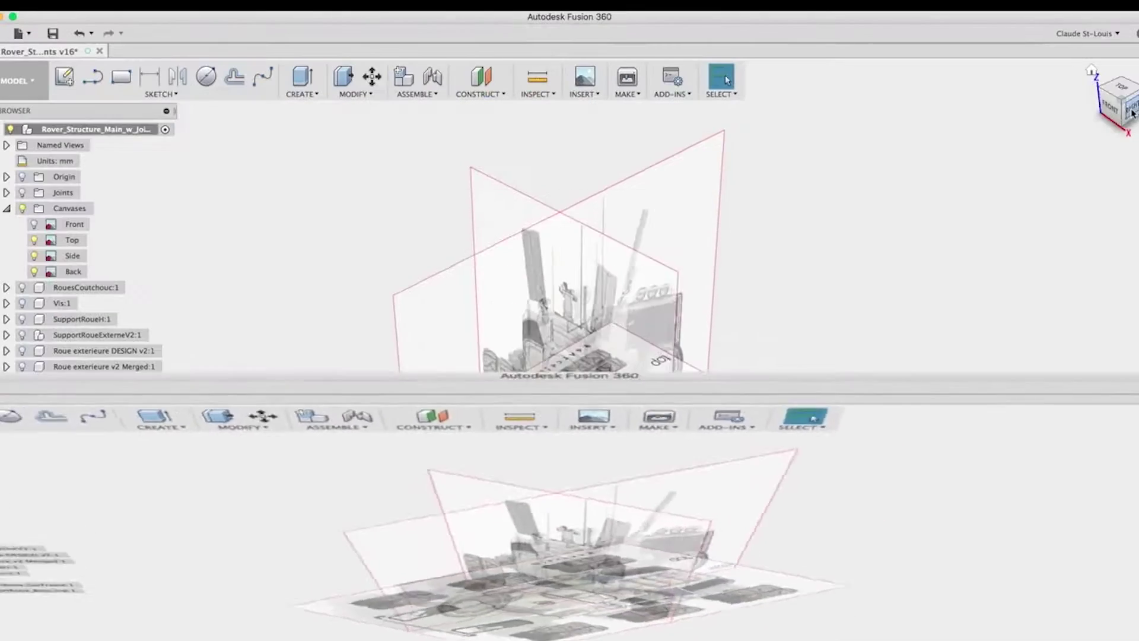
scroll(610, 514, up, 5)
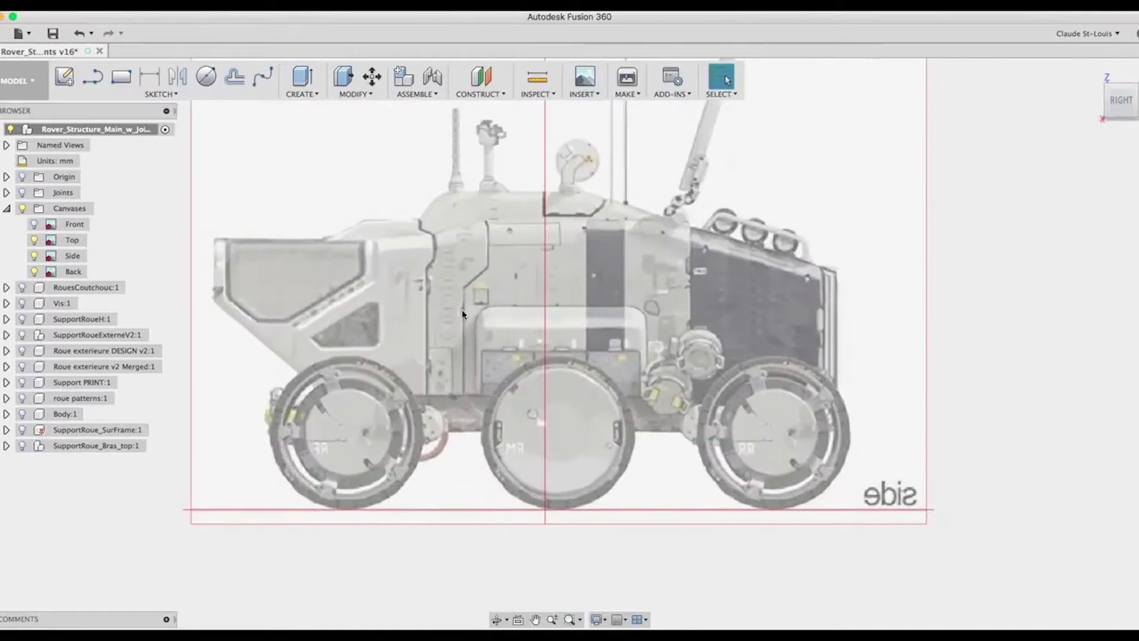
middle_drag(500, 337, 527, 359)
click(54, 414)
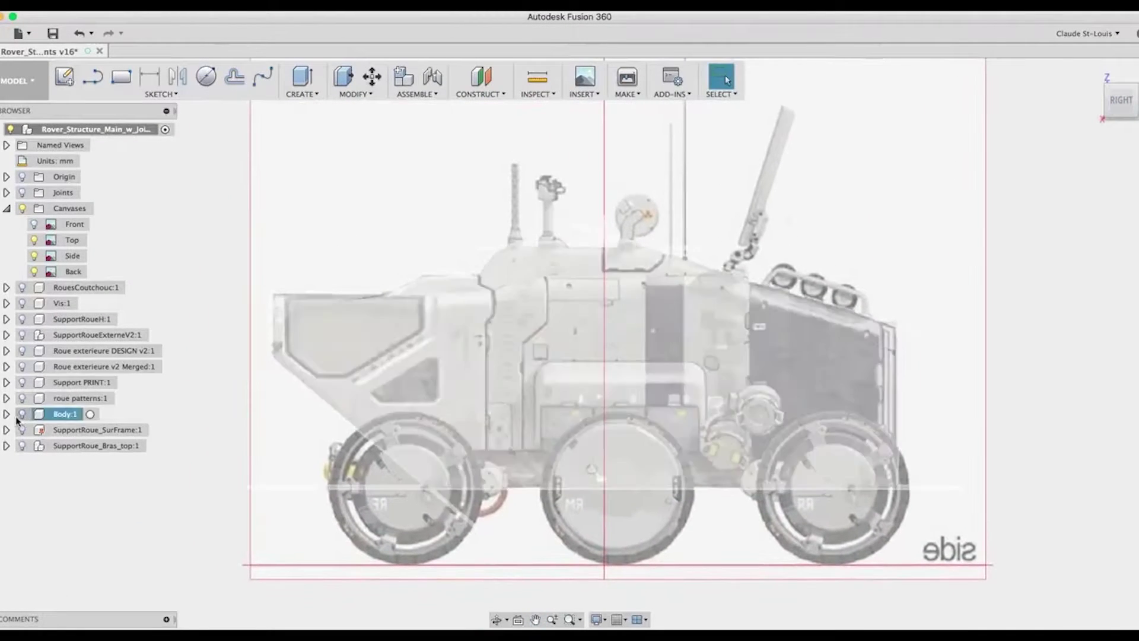
click(21, 414)
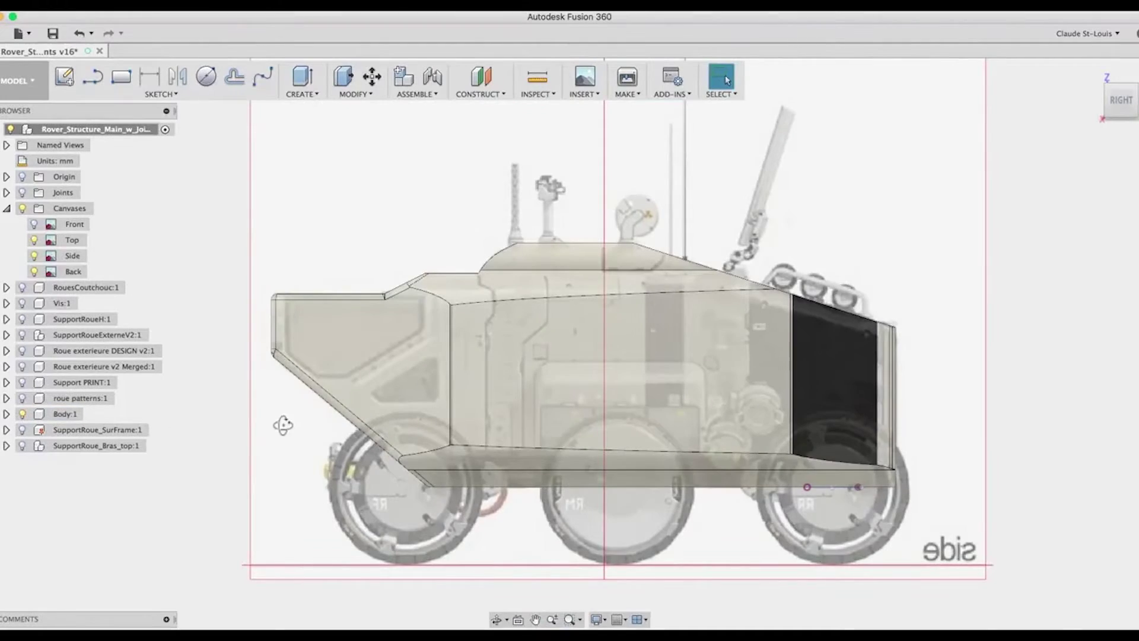
shift+middle_drag(283, 425, 190, 439)
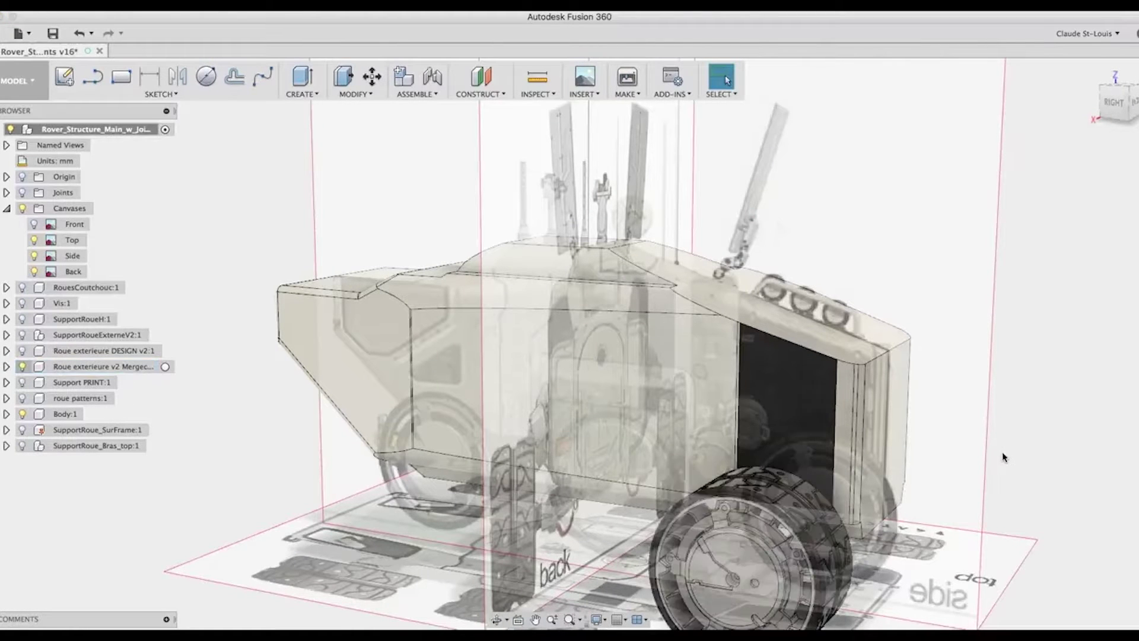
Examine the wheel's tread, inner spokes and outer hub from all sides.
shift+middle_drag(1003, 453, 979, 358)
scroll(907, 370, up, 5)
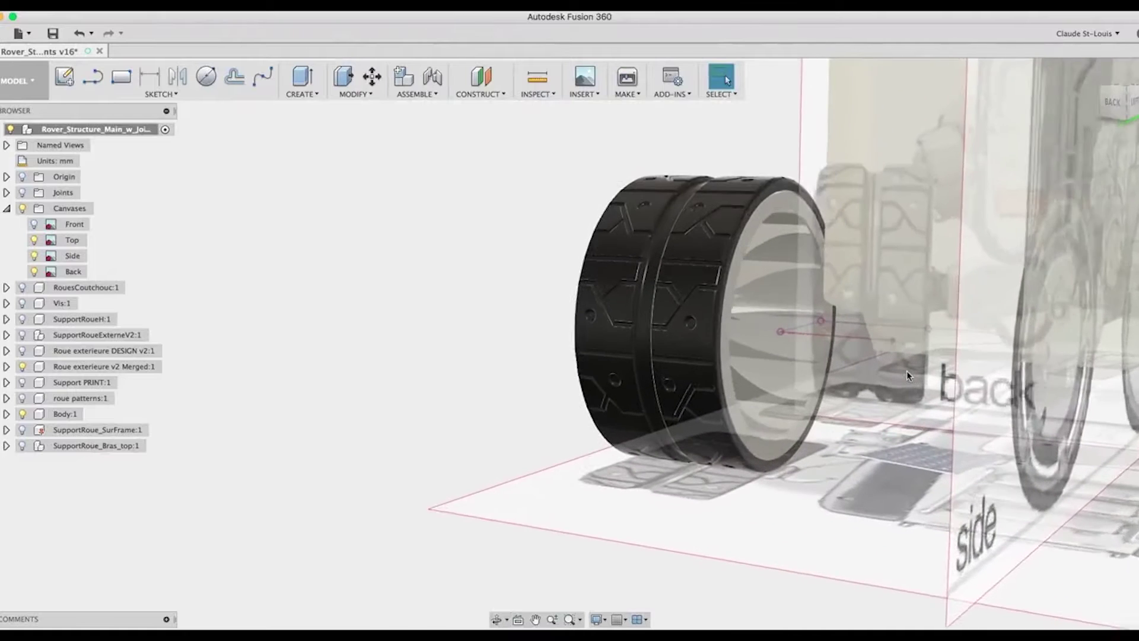
middle_drag(906, 370, 725, 420)
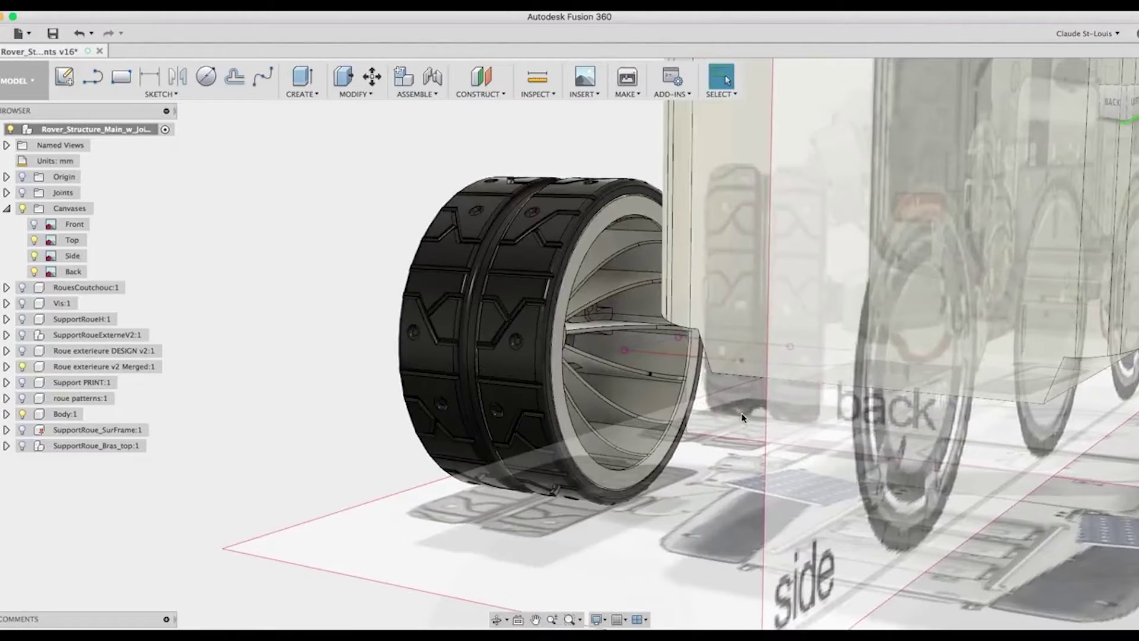
shift+middle_drag(742, 417, 655, 422)
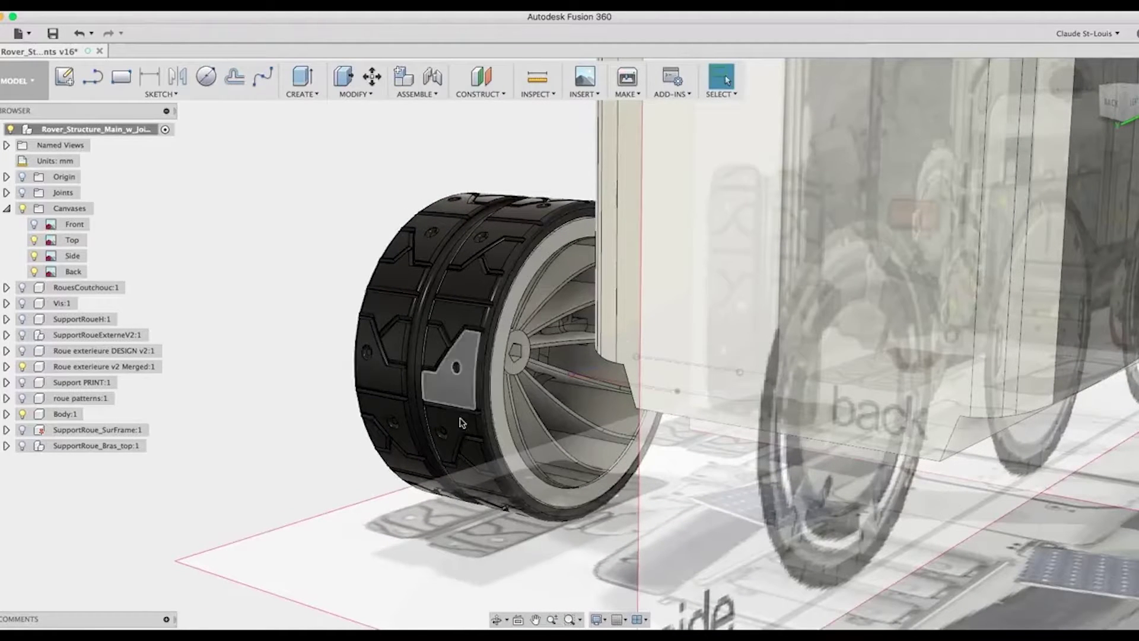
shift+middle_drag(550, 451, 410, 456)
shift+middle_drag(674, 449, 682, 466)
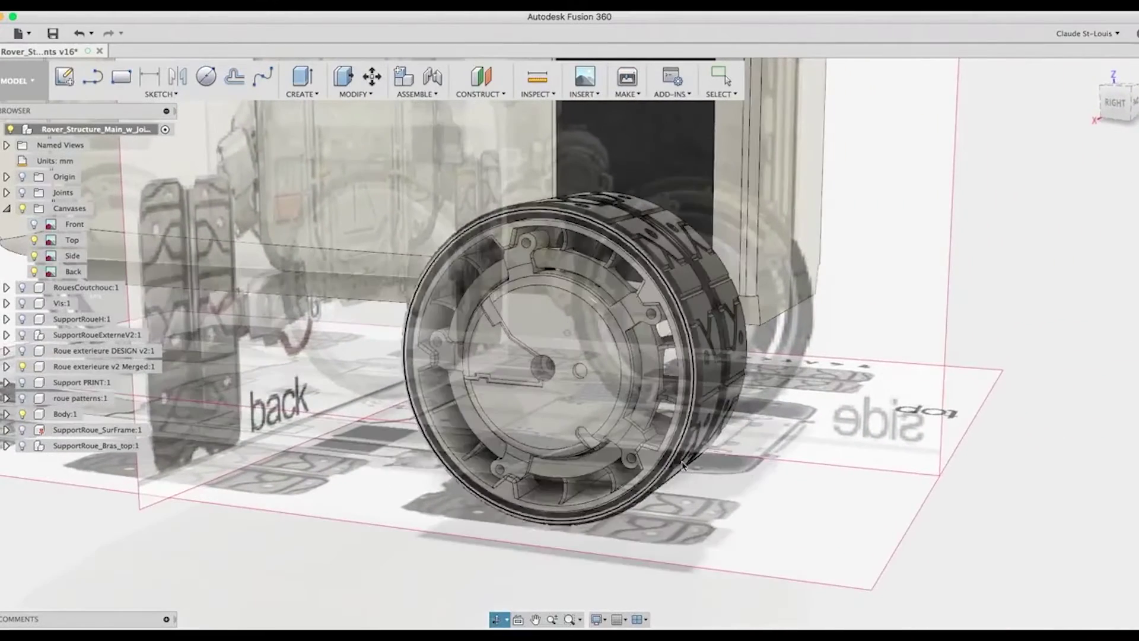
Compare the body and wheel with the reference canvases from the side, back and above, briefly viewing them without the canvases.
click(1114, 106)
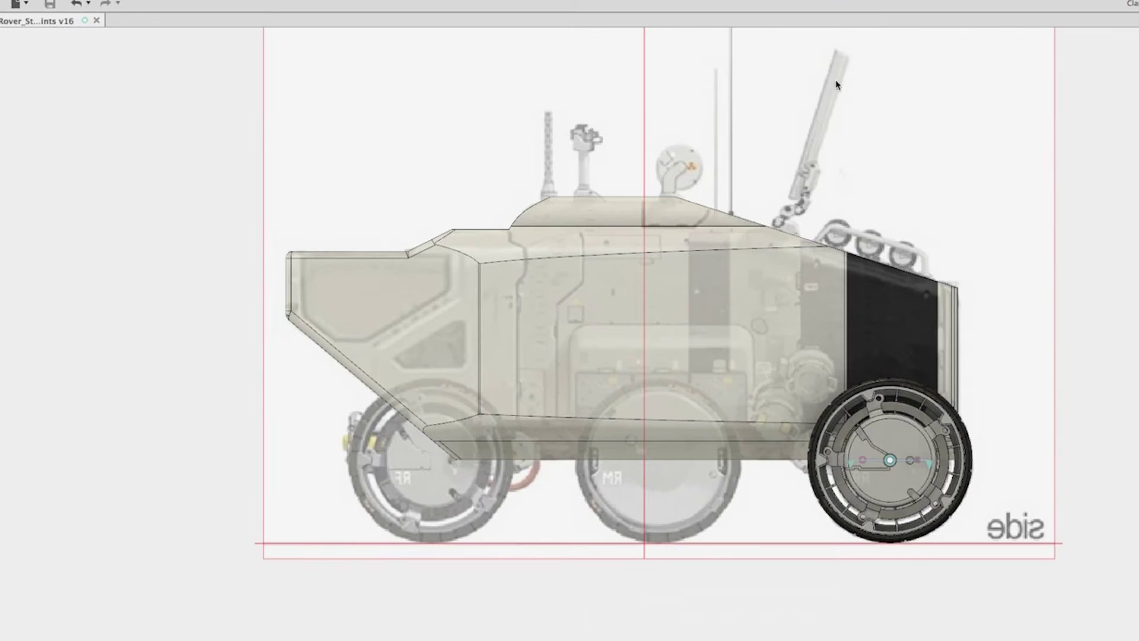
click(883, 17)
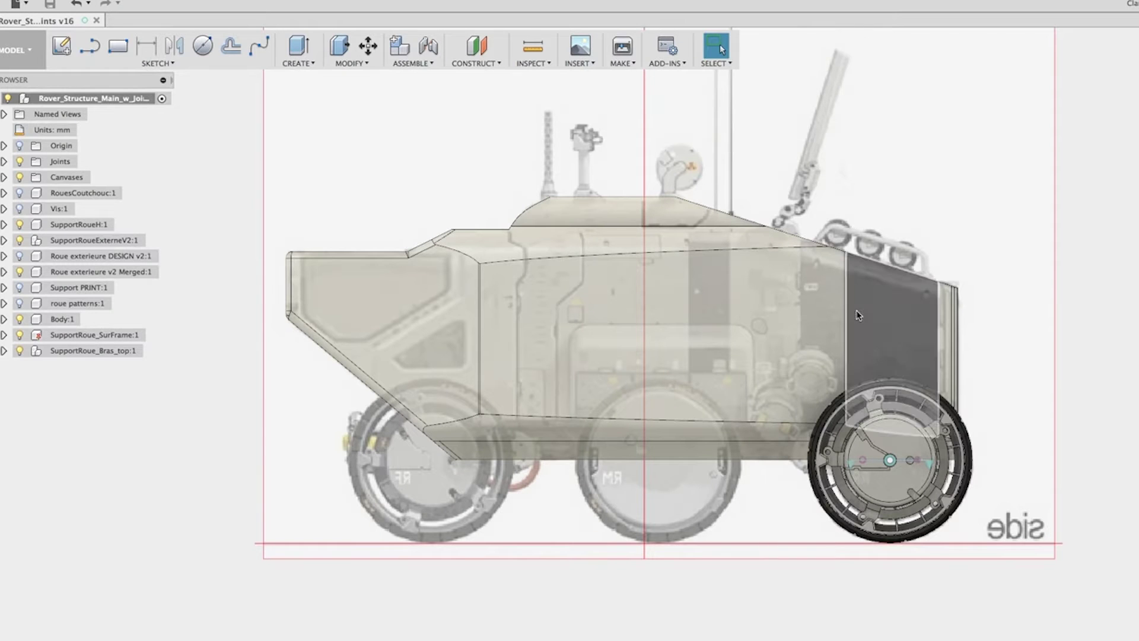
shift+middle_drag(856, 310, 859, 312)
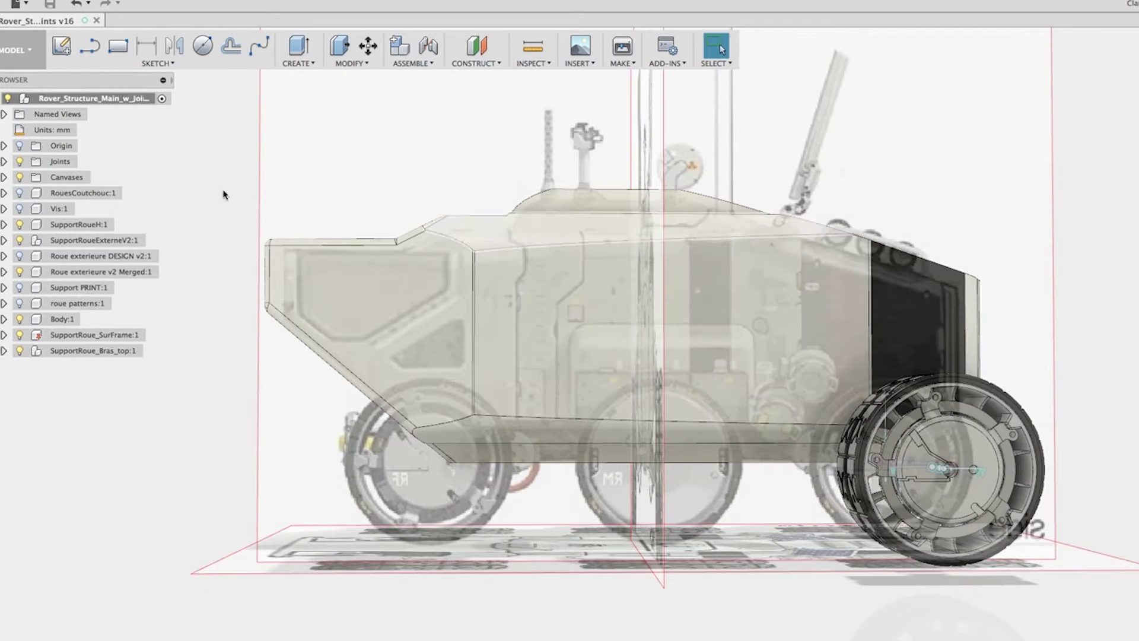
click(19, 178)
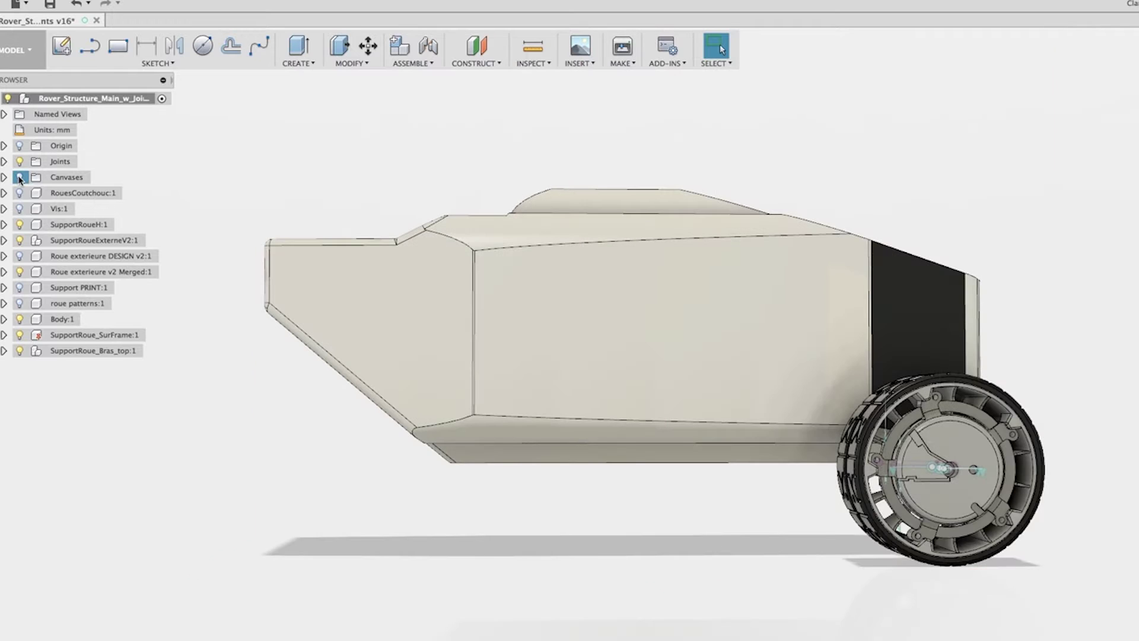
click(20, 177)
shift+middle_drag(656, 284, 819, 298)
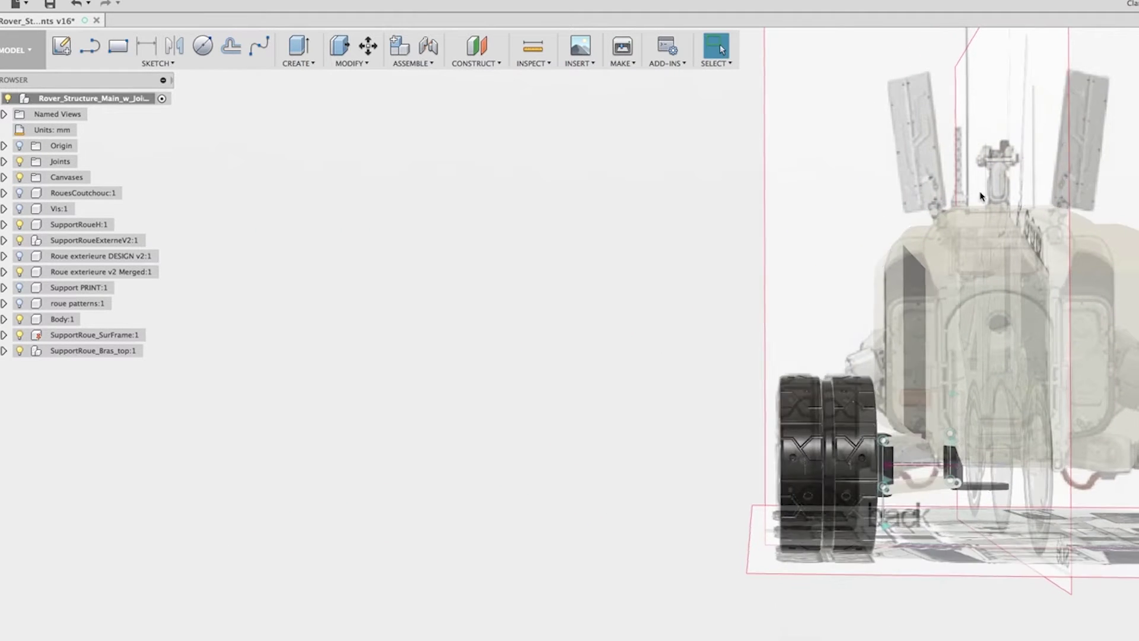
middle_drag(969, 277, 580, 283)
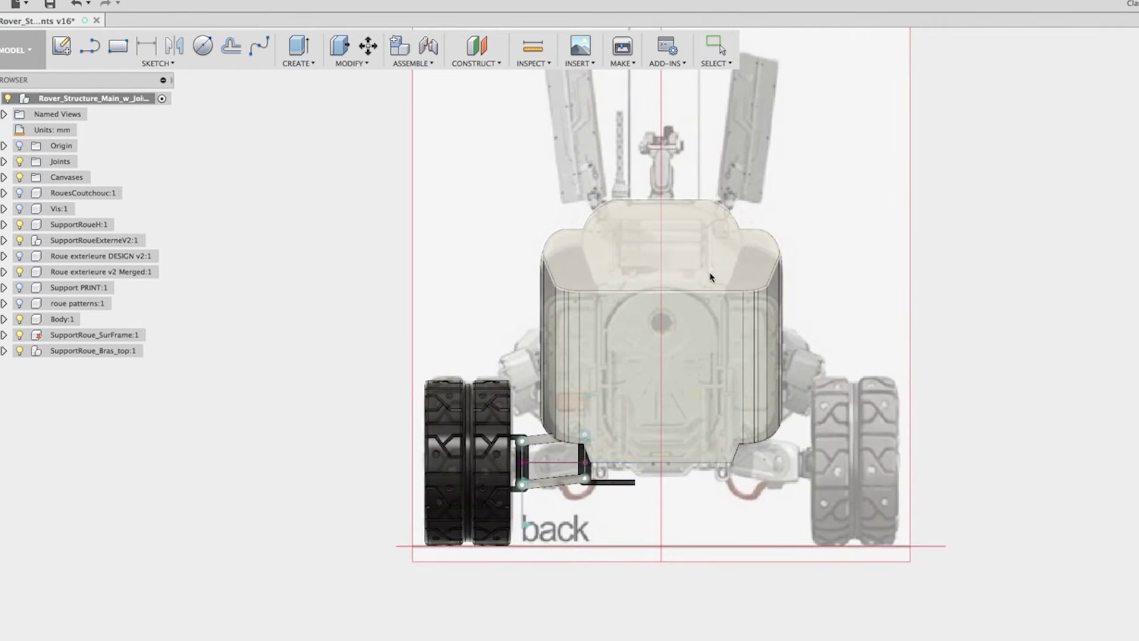
middle_drag(874, 292, 834, 296)
shift+middle_drag(774, 252, 800, 246)
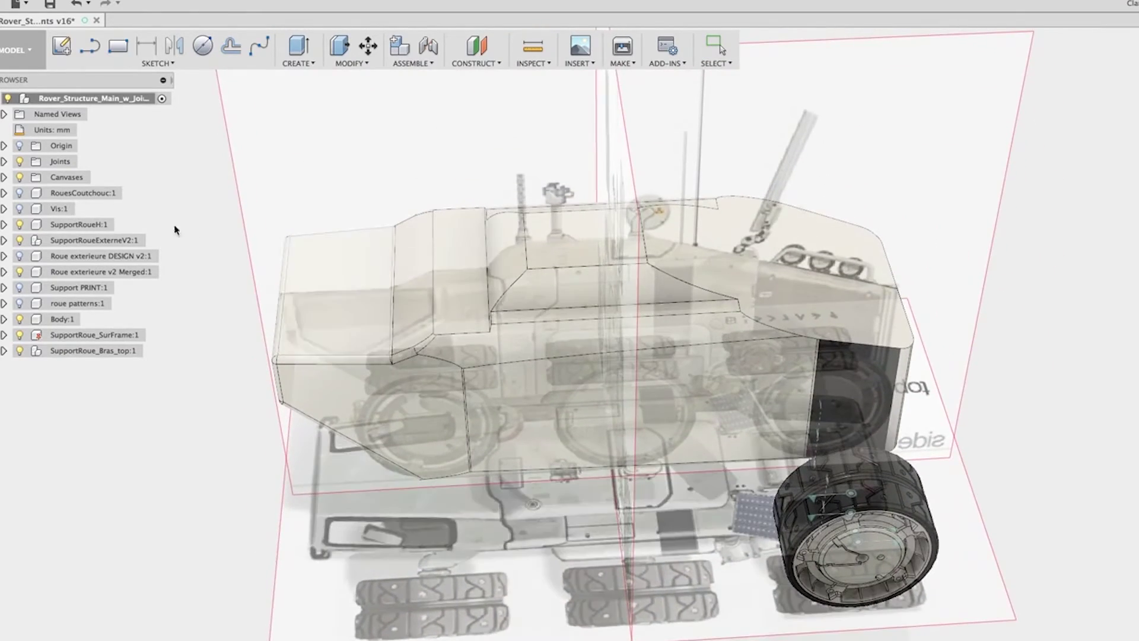
Hide all canvases and the Body component to isolate the wheel and its suspension arm.
click(20, 178)
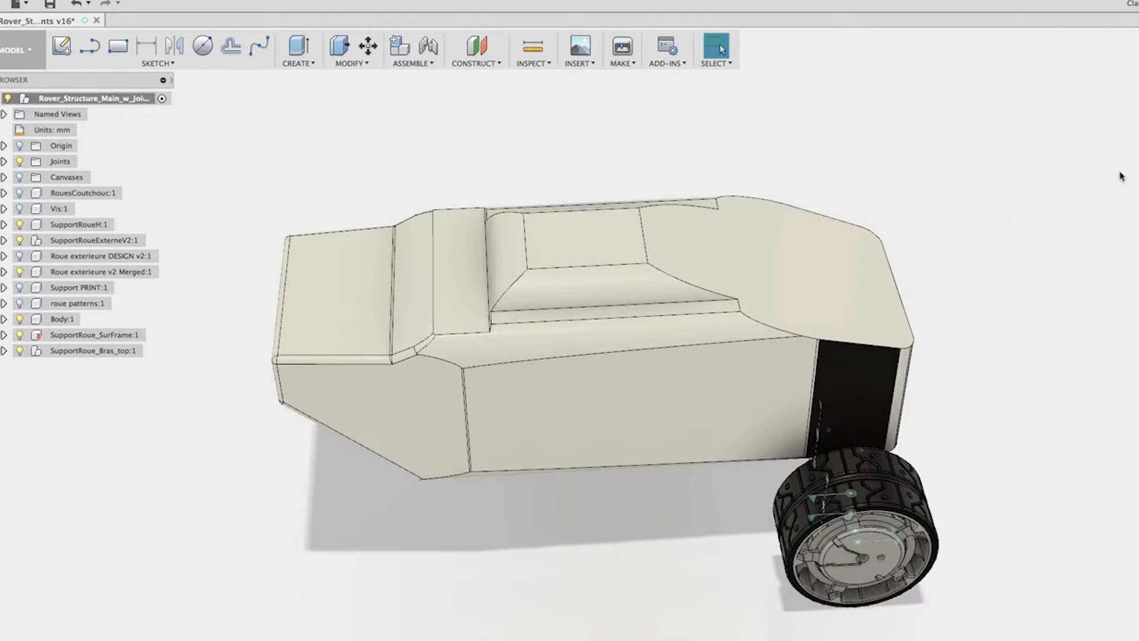
click(20, 320)
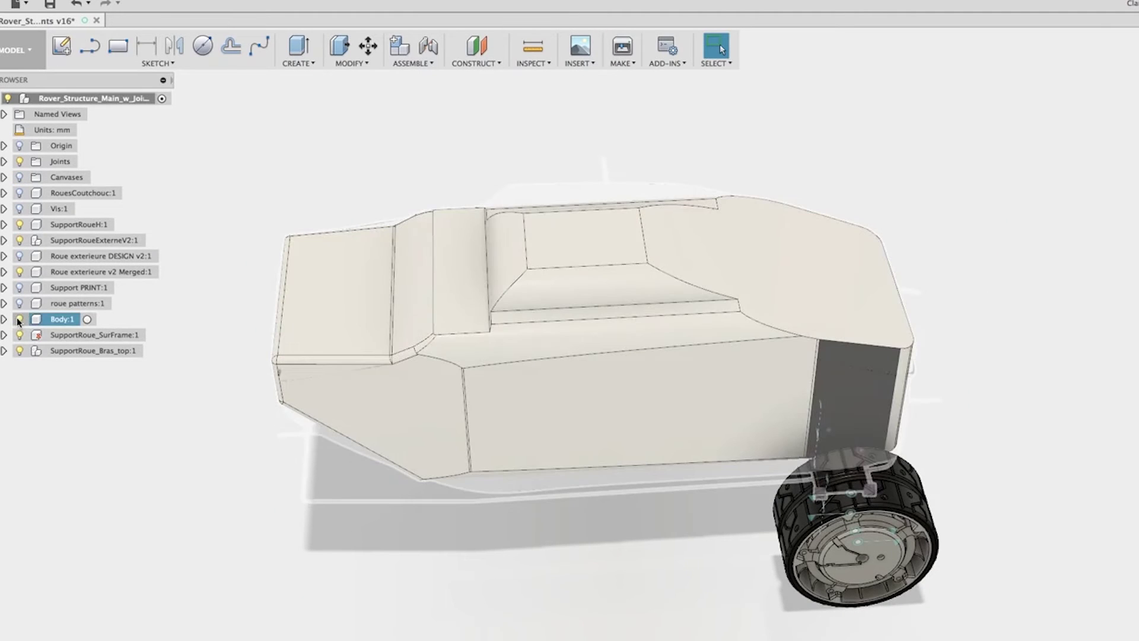
click(20, 320)
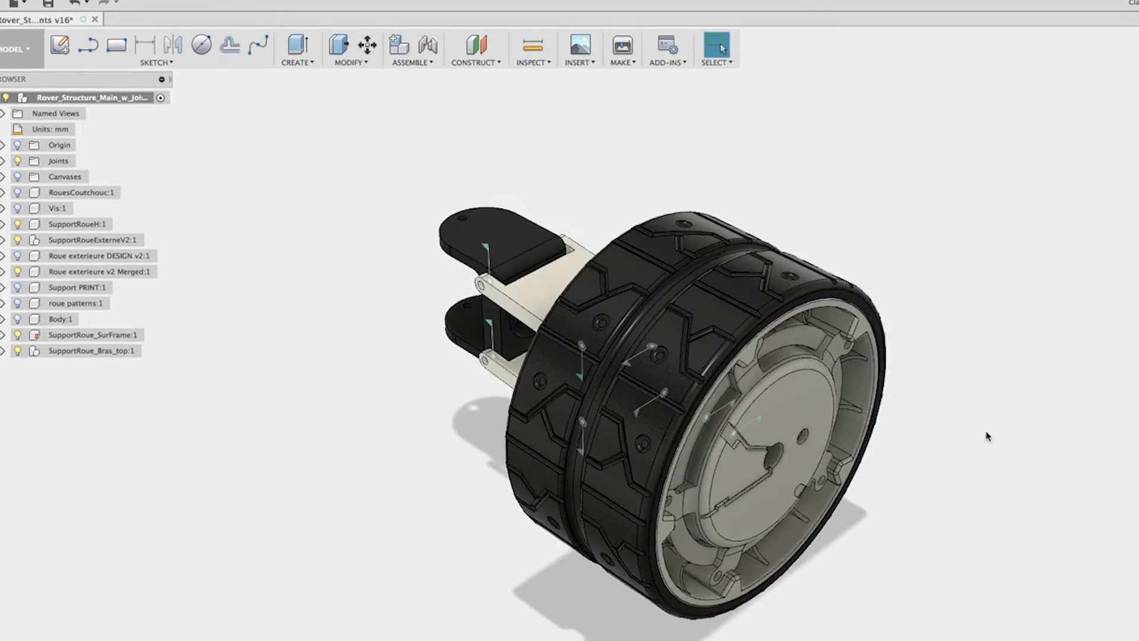
Set the angle of the steering joint between the suspension arm and the wheel support to 0 degrees.
shift+middle_drag(986, 432, 808, 413)
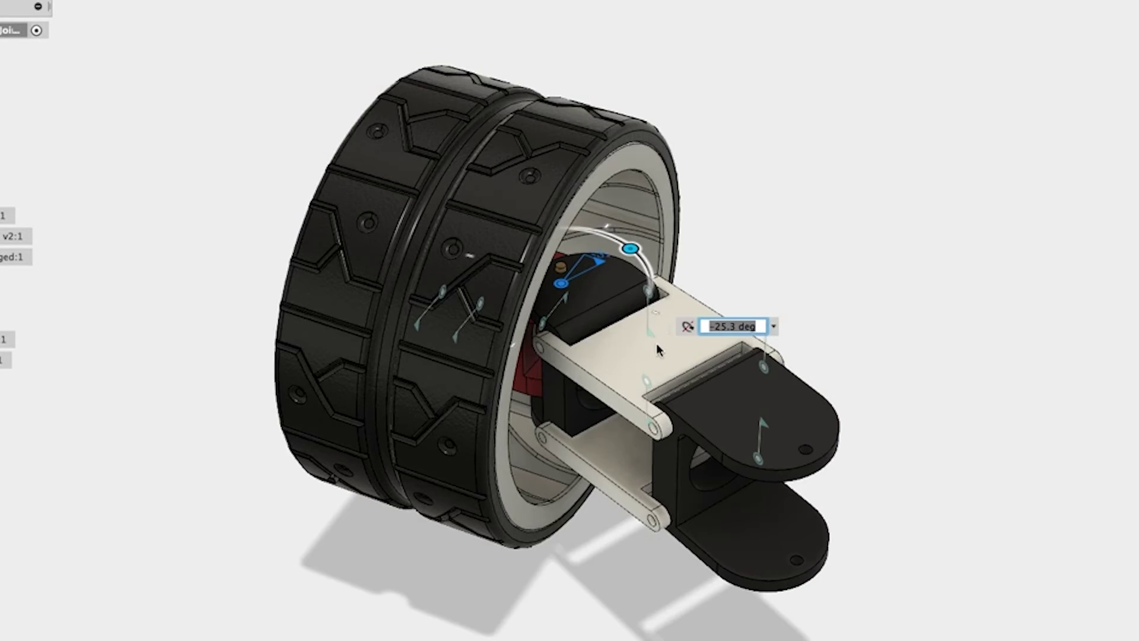
text(-0)
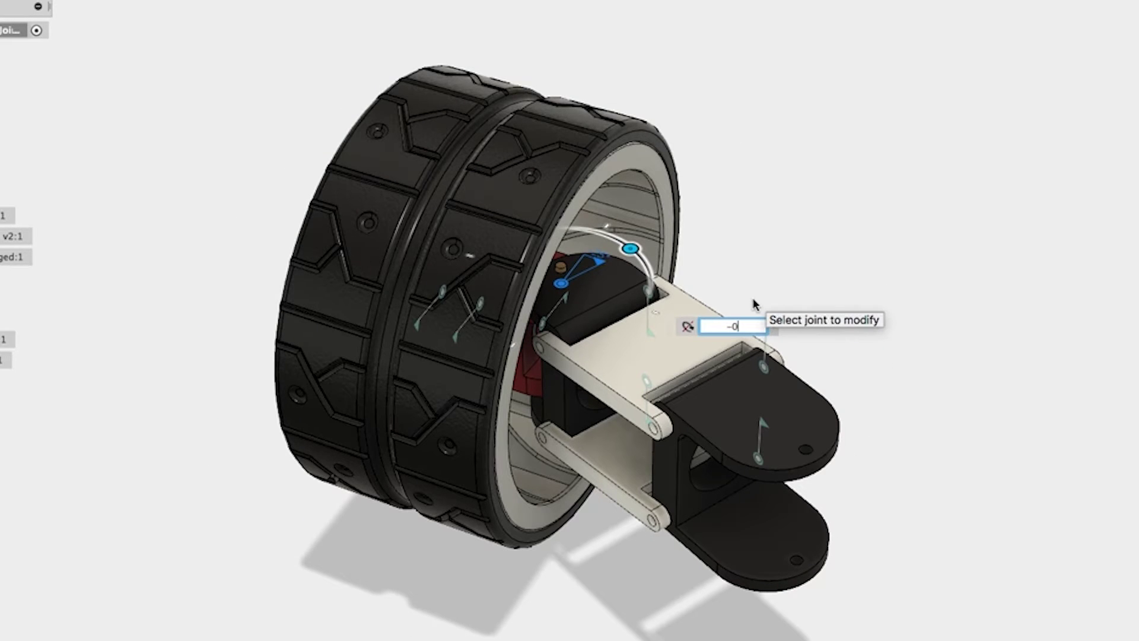
key(BackSpace)
key(BackSpace)
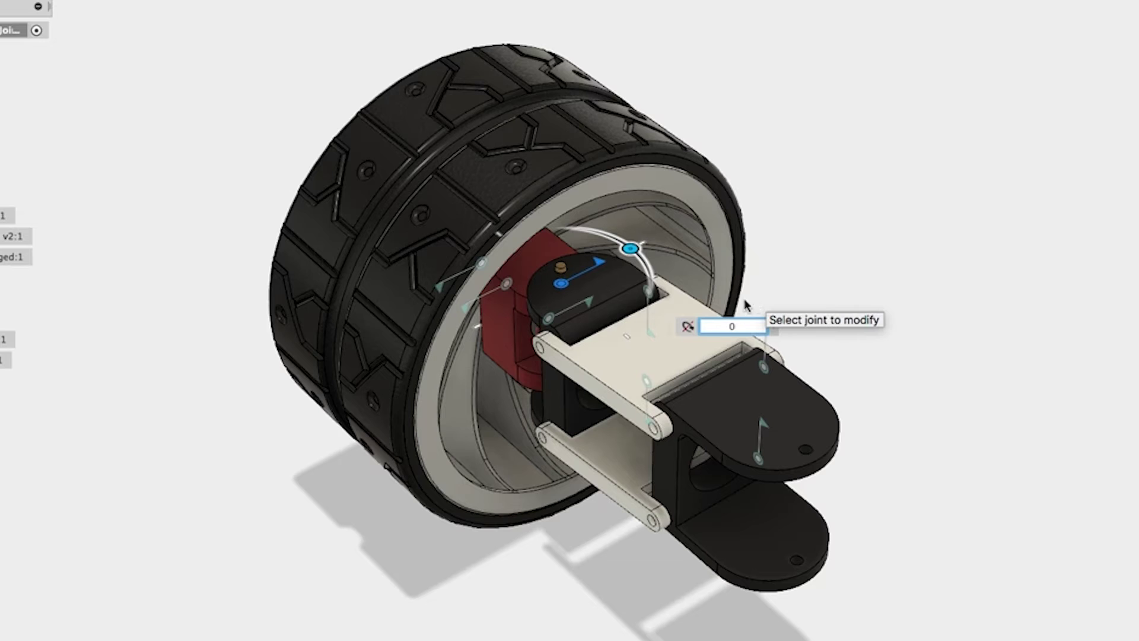
key(Return)
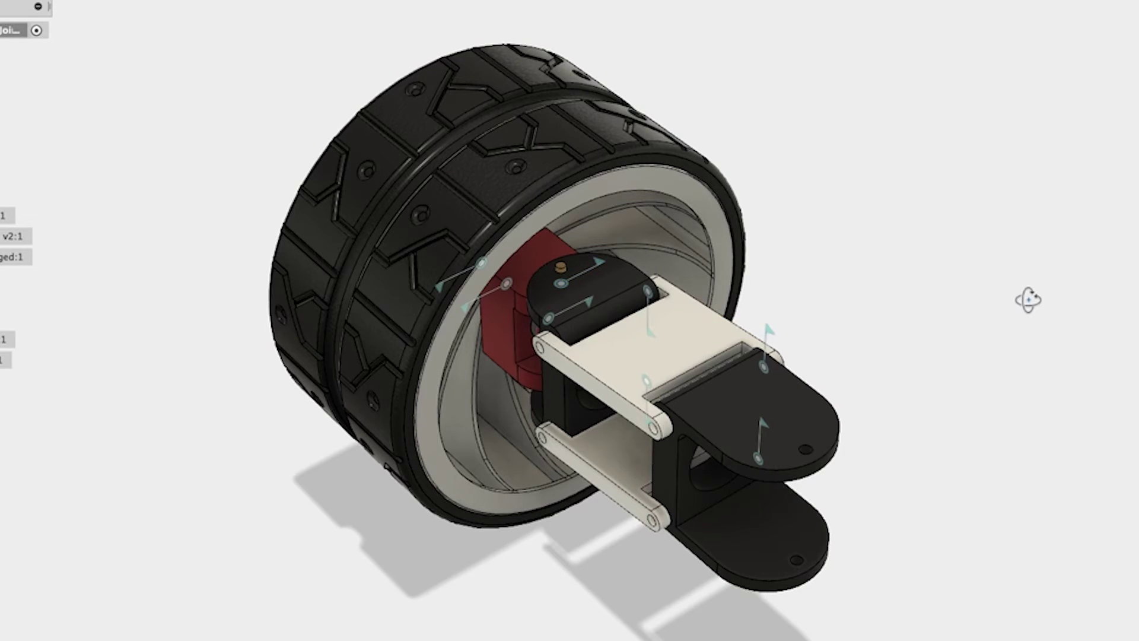
Rotate the wheel around its axle joint to about 322 degrees.
shift+middle_drag(1028, 300, 1012, 280)
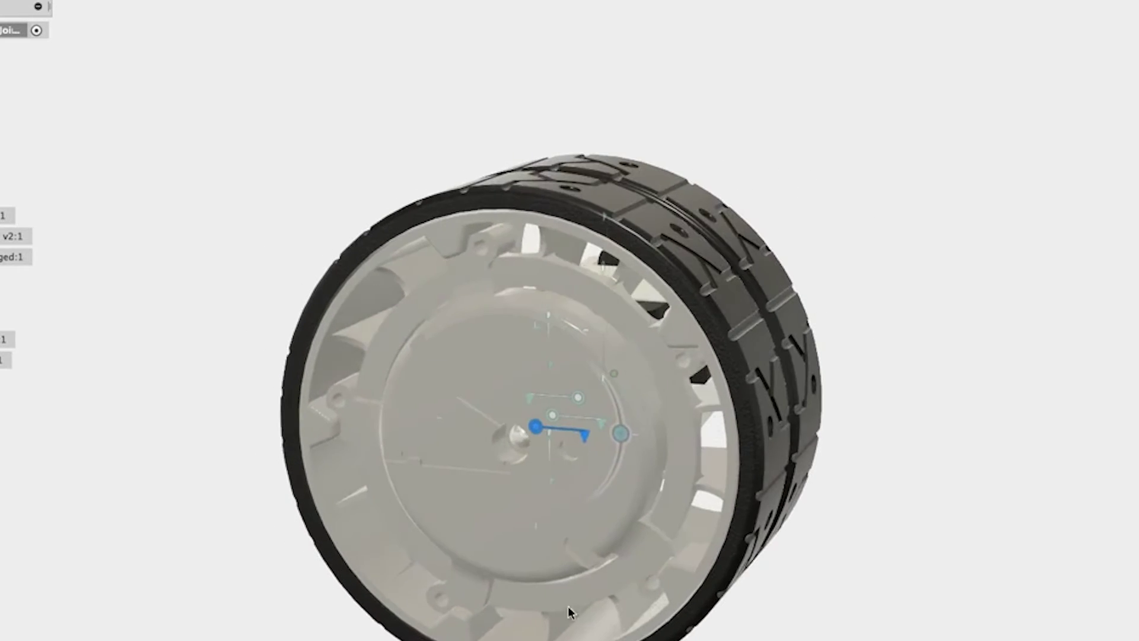
mouse_move(621, 433)
mouse_down()
mouse_move(603, 381)
mouse_move(541, 337)
mouse_move(648, 468)
mouse_move(556, 537)
mouse_move(481, 439)
mouse_move(574, 376)
mouse_move(864, 430)
mouse_up()
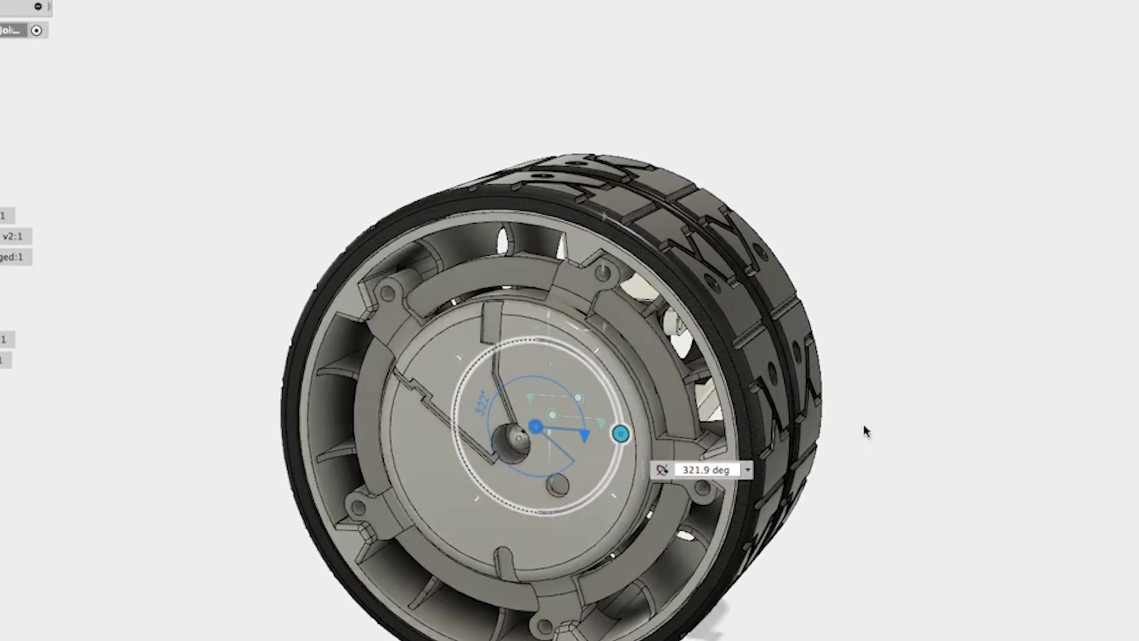
shift+middle_drag(793, 450, 704, 447)
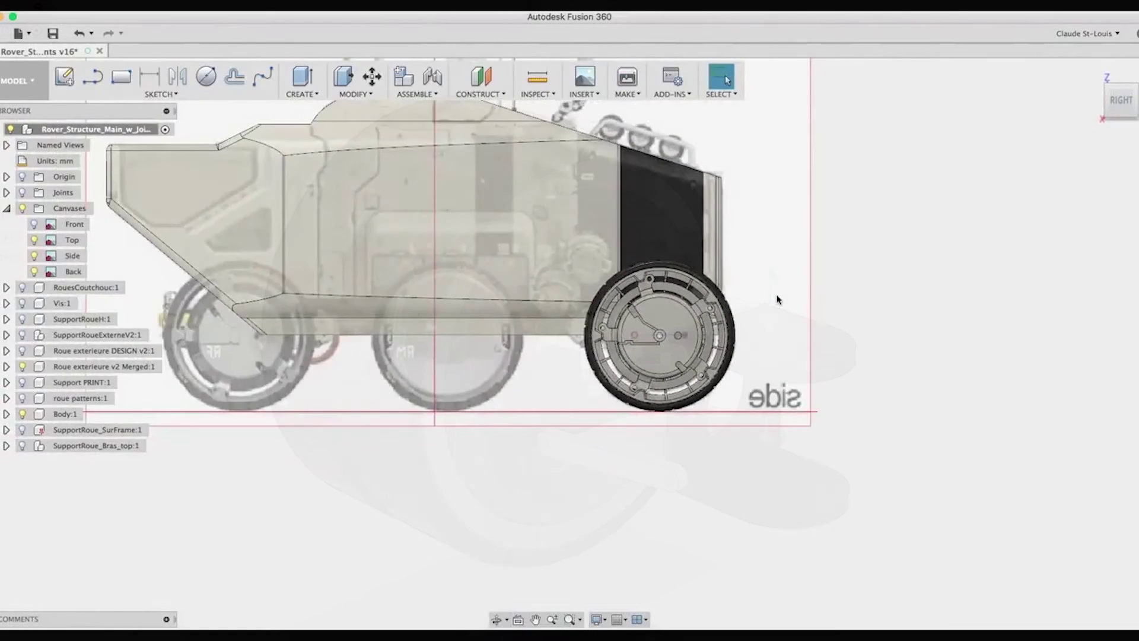
Examine the wheel's position on the body against the side and back reference canvases.
middle_drag(763, 252, 842, 354)
drag(842, 354, 872, 382)
key(Escape)
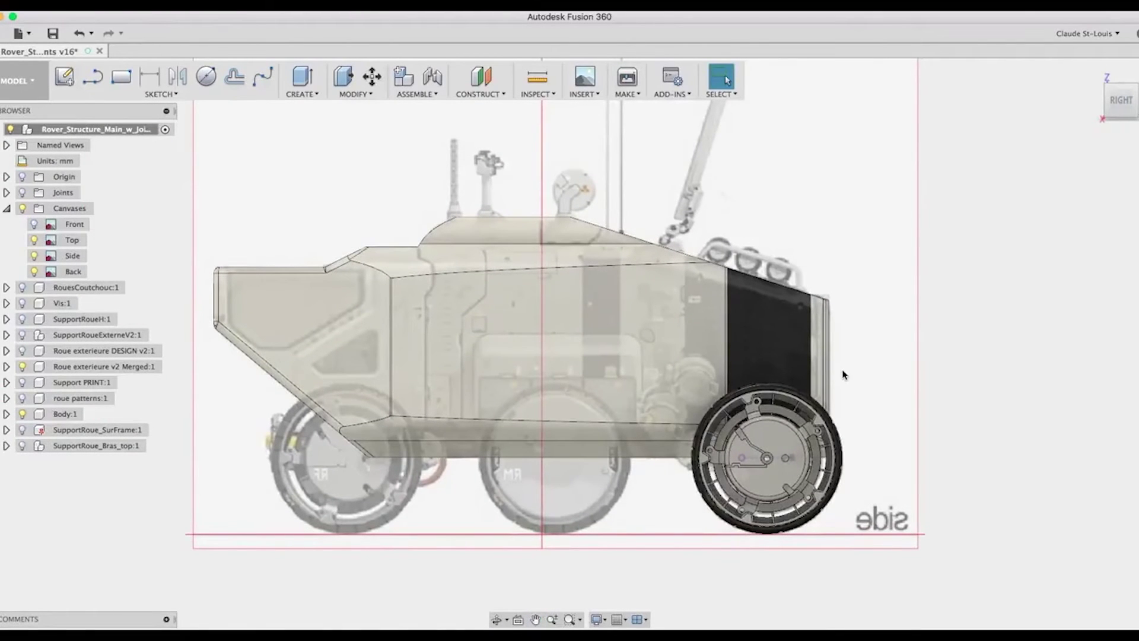
middle_drag(880, 340, 903, 373)
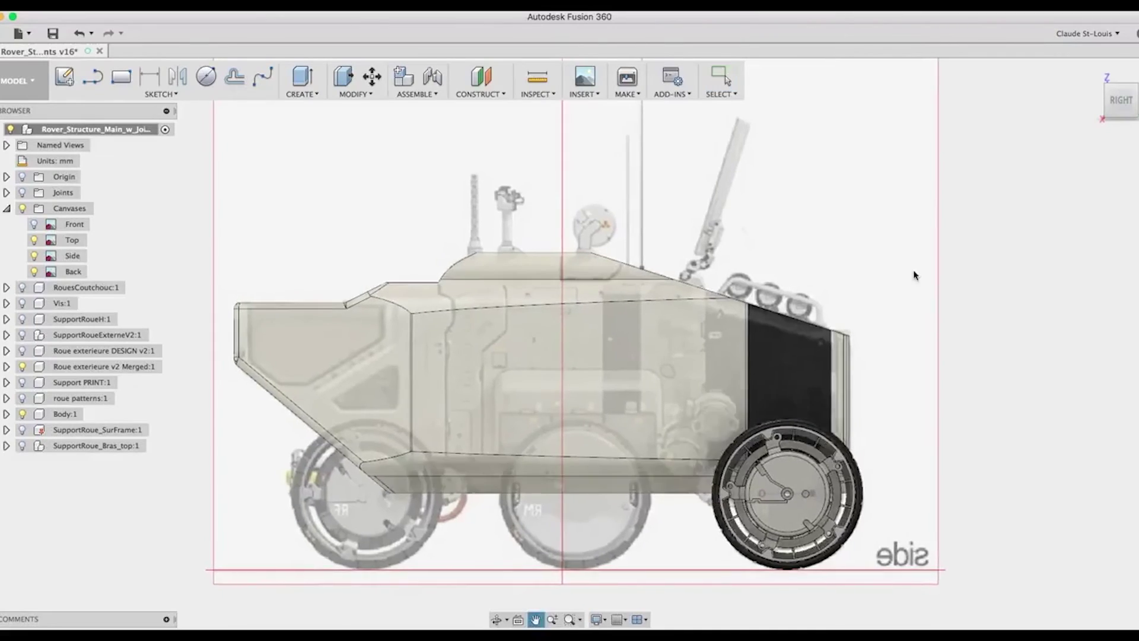
shift+middle_drag(913, 275, 828, 311)
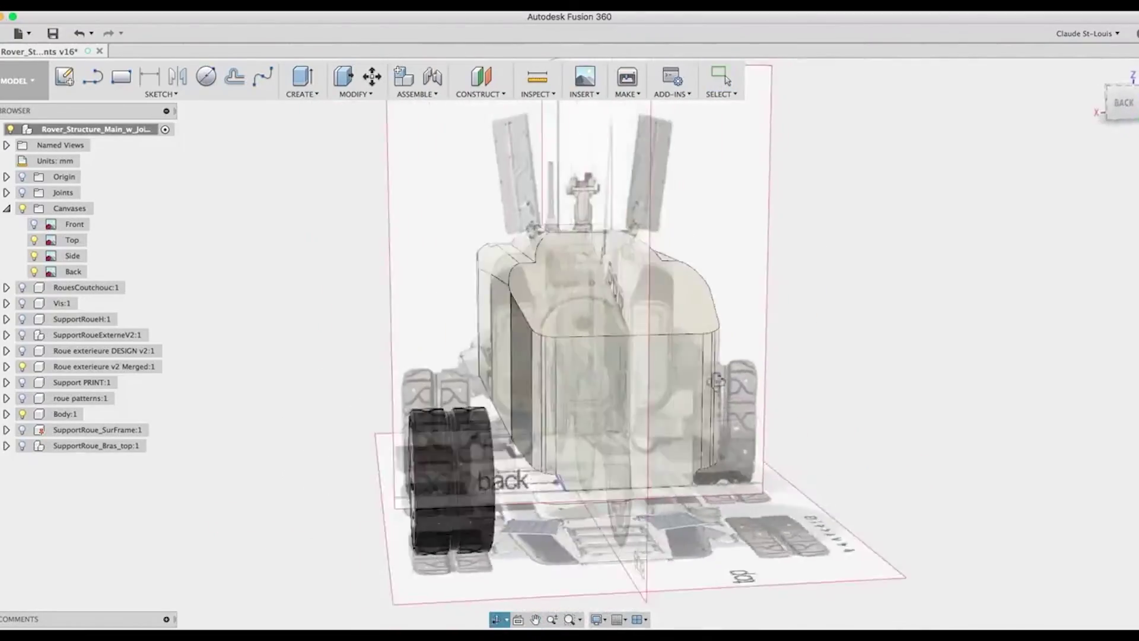